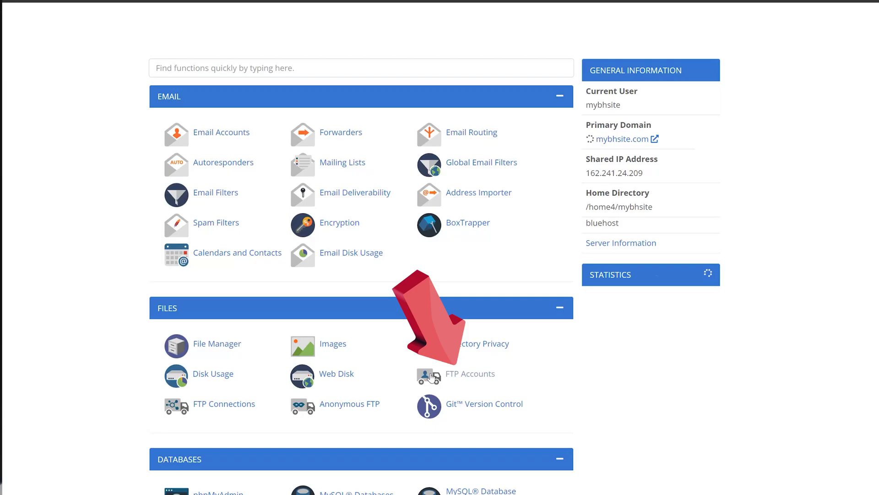
# Show the existing FTP account's manual client settings, including port 21, on the FTP Accounts page.
pyautogui.click(469, 375)
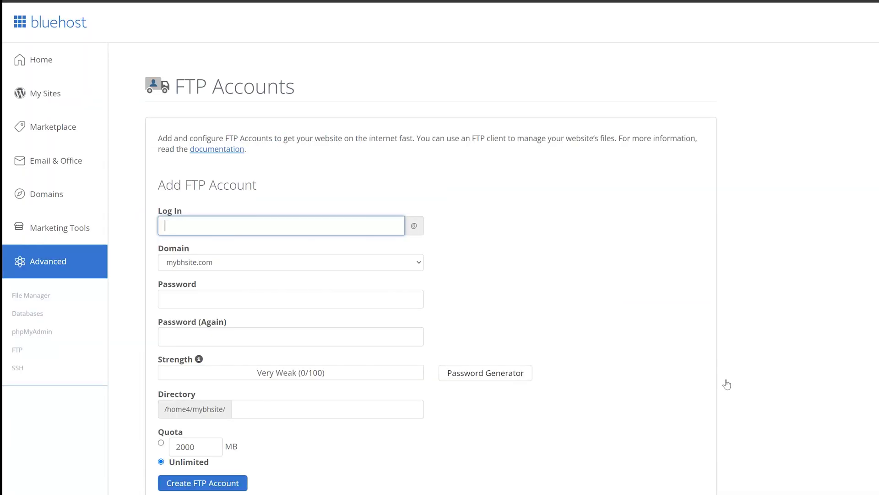
pyautogui.scroll(-5, 726, 383)
pyautogui.click(552, 378)
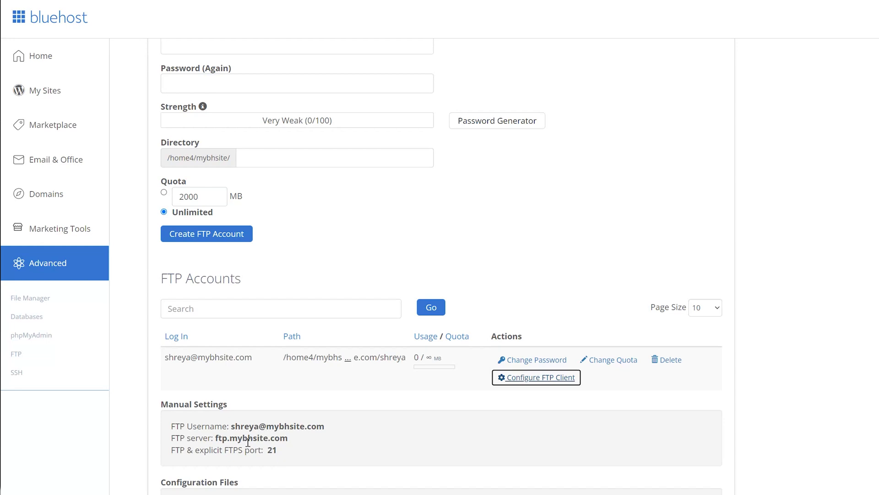
# Create the MySQL database mybhsite_newtestingdatabase.
pyautogui.click(27, 316)
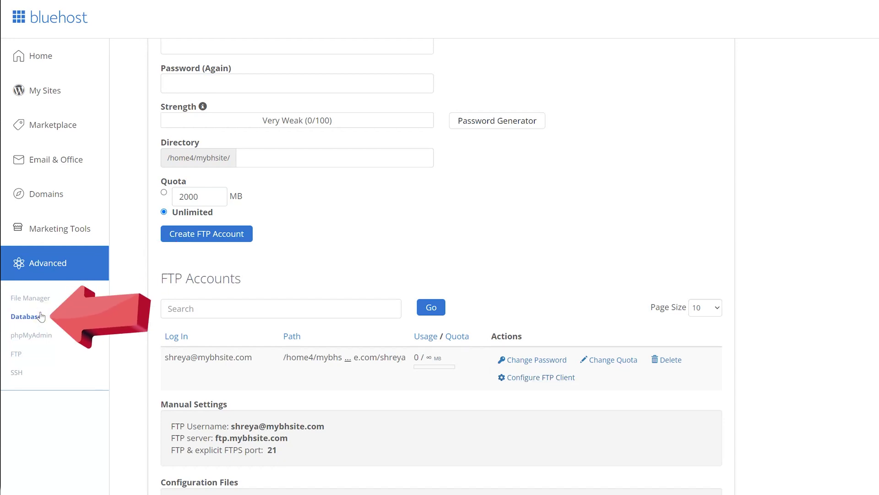
pyautogui.click(249, 242)
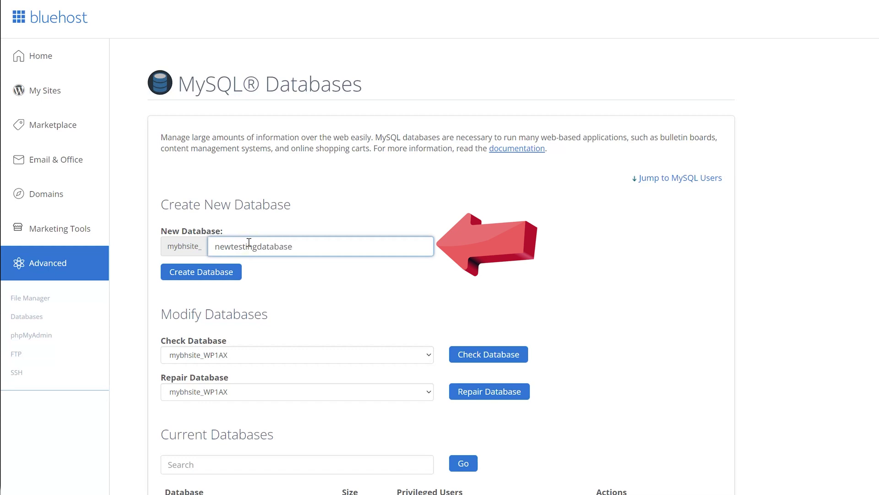
pyautogui.click(240, 272)
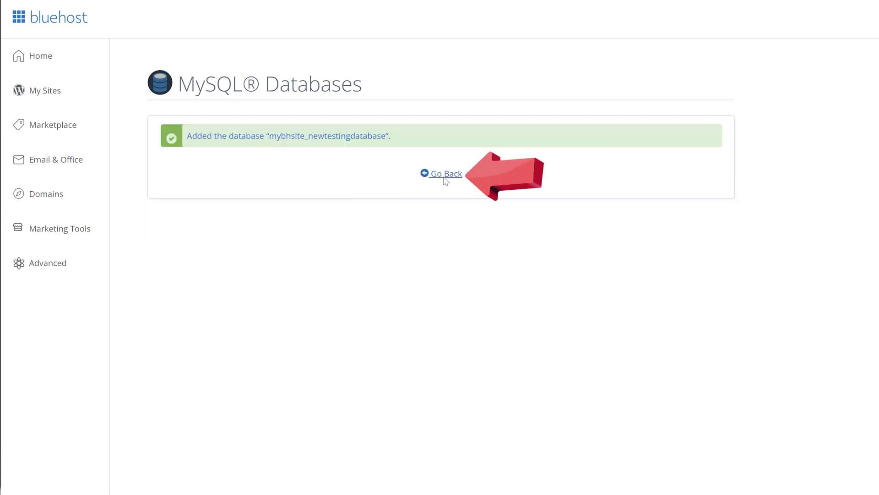
# Create the database user mybhsite_testingnewuser.
pyautogui.click(444, 179)
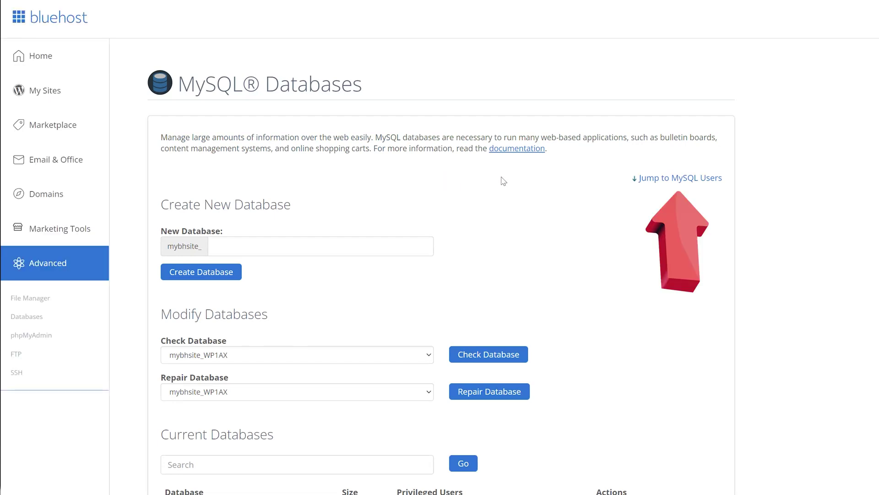
pyautogui.click(663, 181)
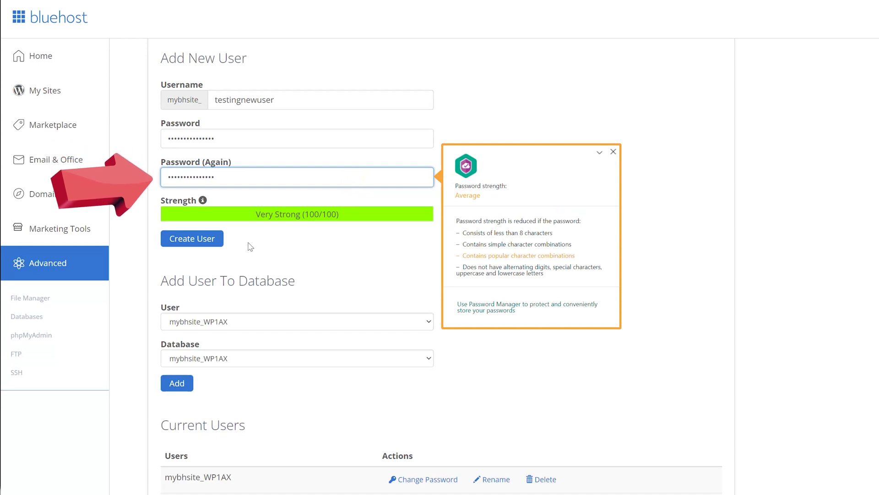
pyautogui.click(220, 247)
pyautogui.click(220, 247)
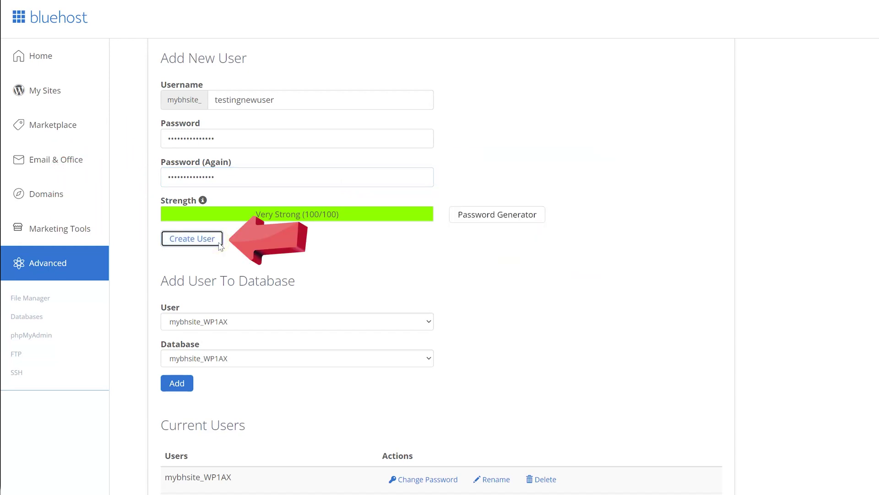
# Add mybhsite_testingnewuser to mybhsite_newtestingdatabase with All Privileges.
pyautogui.click(667, 178)
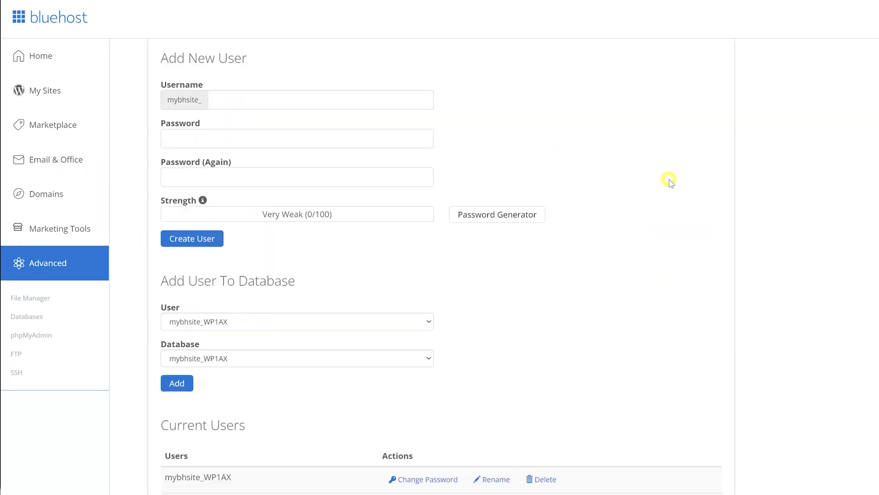
pyautogui.click(422, 319)
pyautogui.click(314, 396)
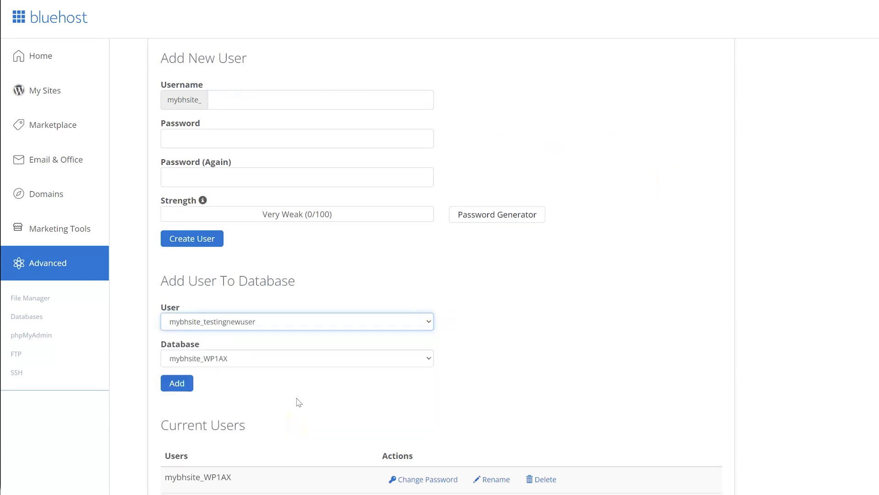
pyautogui.click(305, 359)
pyautogui.click(284, 452)
pyautogui.click(185, 383)
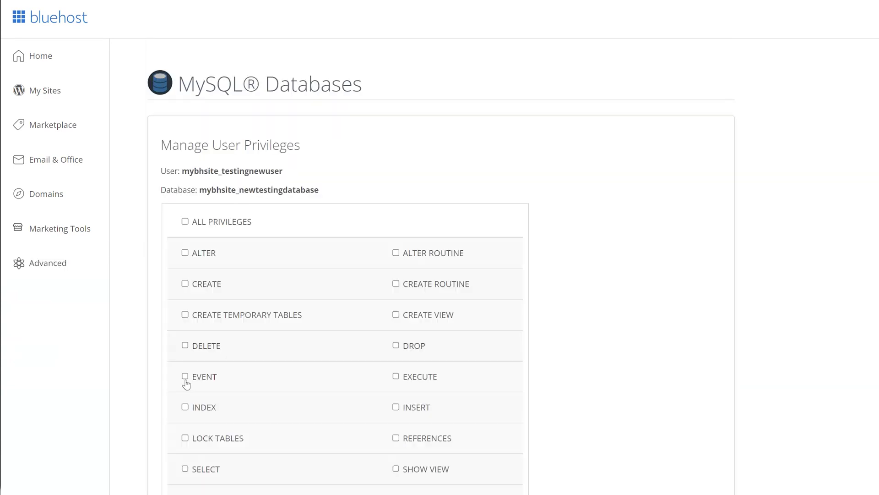
pyautogui.scroll(-3, 191, 300)
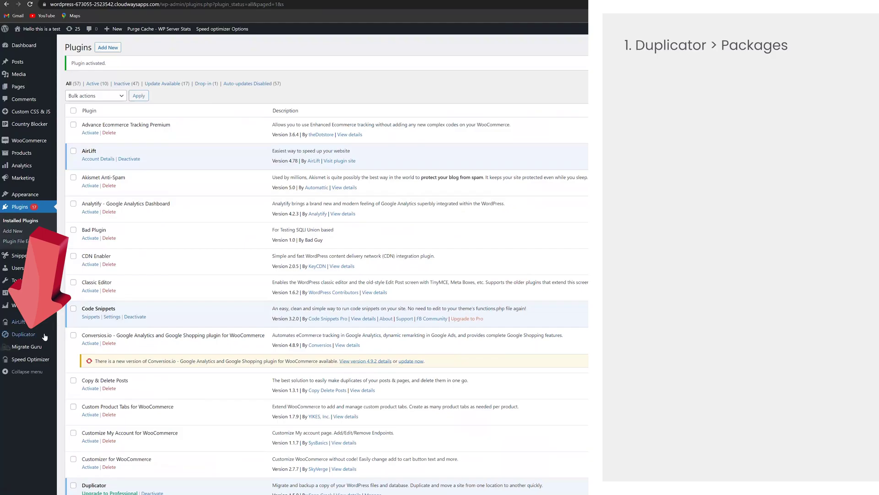
# Start a new package from Duplicator > Packages and continue past the first setup step.
pyautogui.moveTo(50, 337)
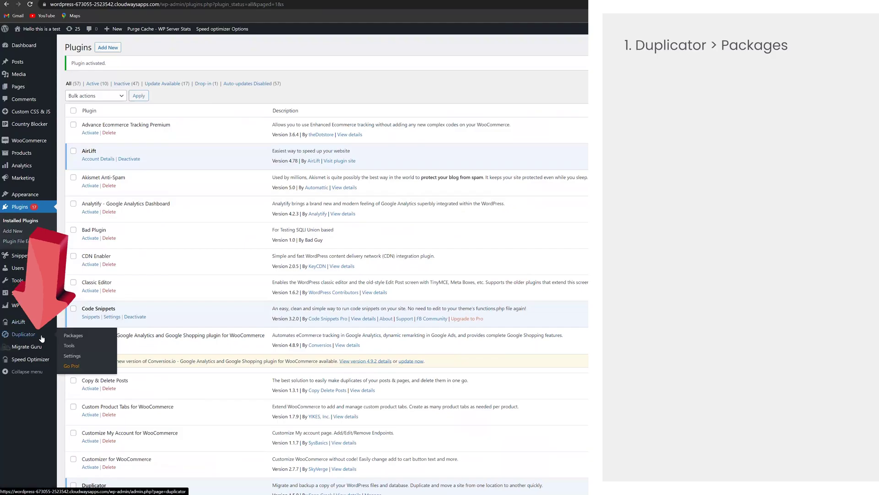
pyautogui.click(83, 340)
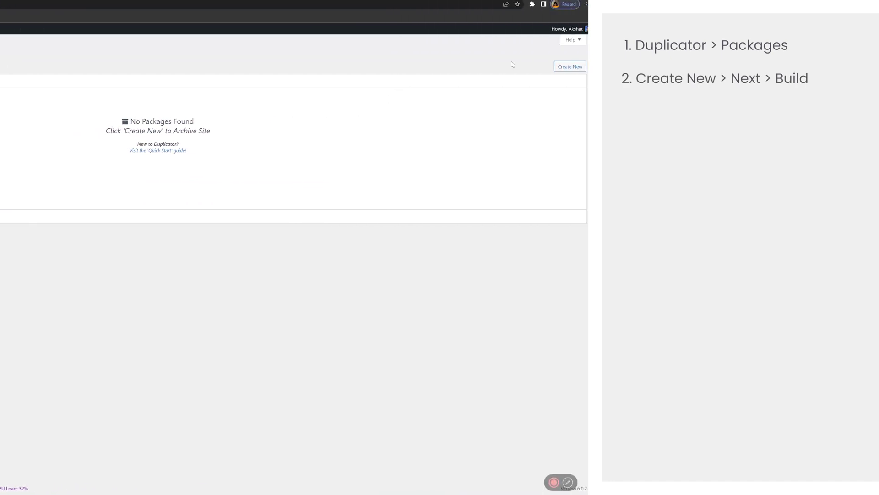
pyautogui.click(560, 68)
pyautogui.click(564, 199)
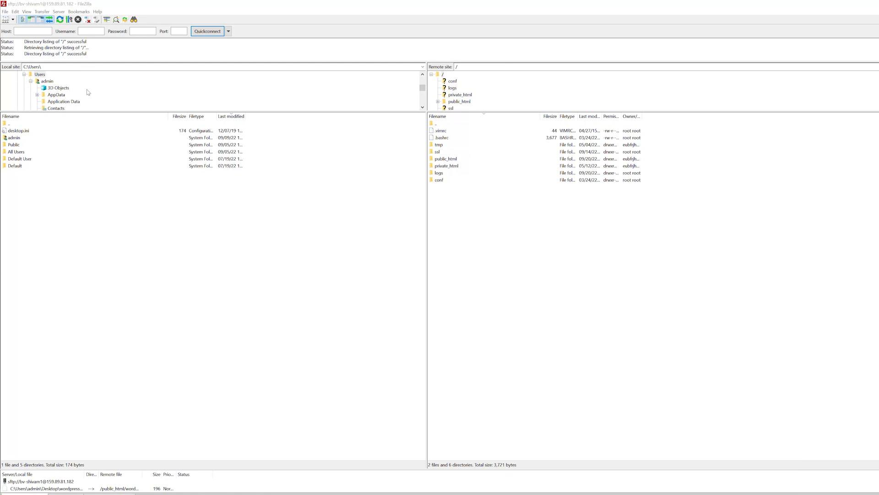
# Locate installer.php and the Unzipped Package (test) folder in the local Downloads folder.
pyautogui.click(58, 102)
pyautogui.click(36, 137)
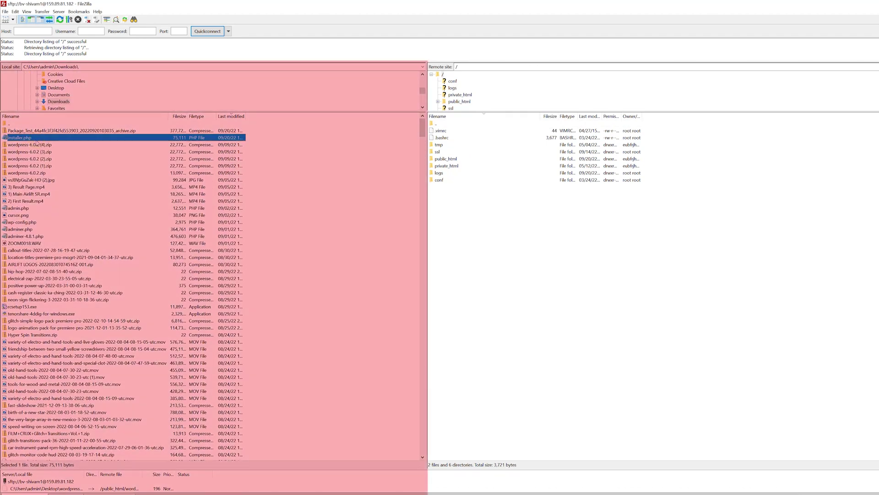
pyautogui.hotkey('ctrl', 'f')
pyautogui.write('unzipp')
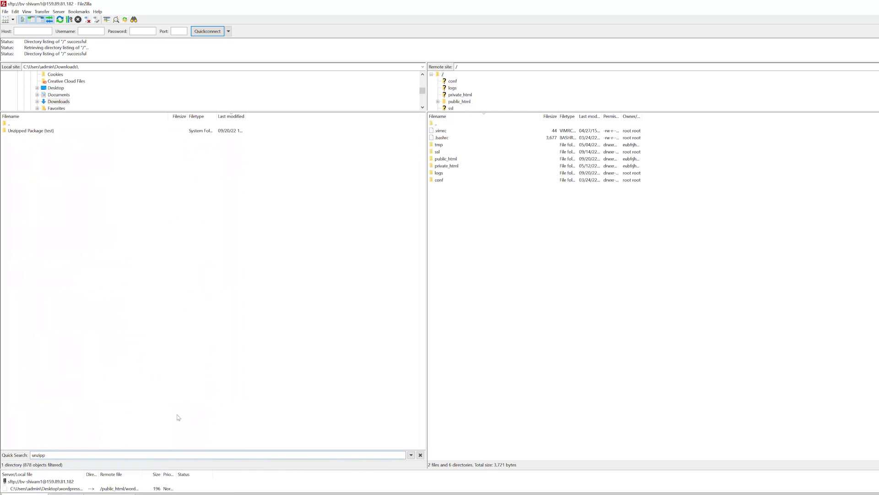
pyautogui.click(56, 132)
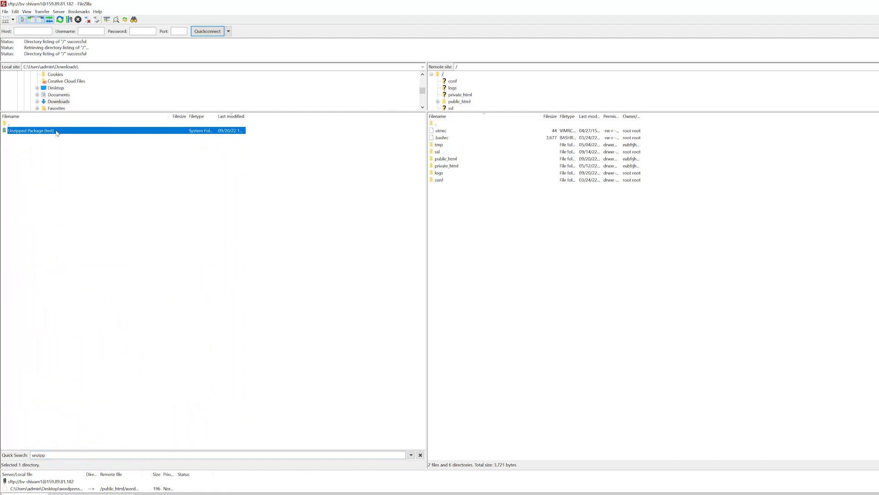
pyautogui.press('Escape')
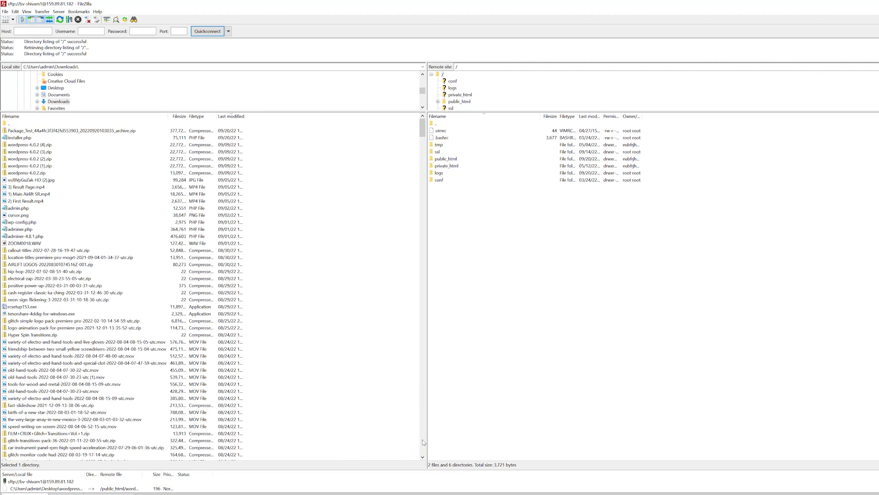
# Upload installer.php and the Unzipped Package (test) folder into the server's public_html.
pyautogui.doubleClick(457, 159)
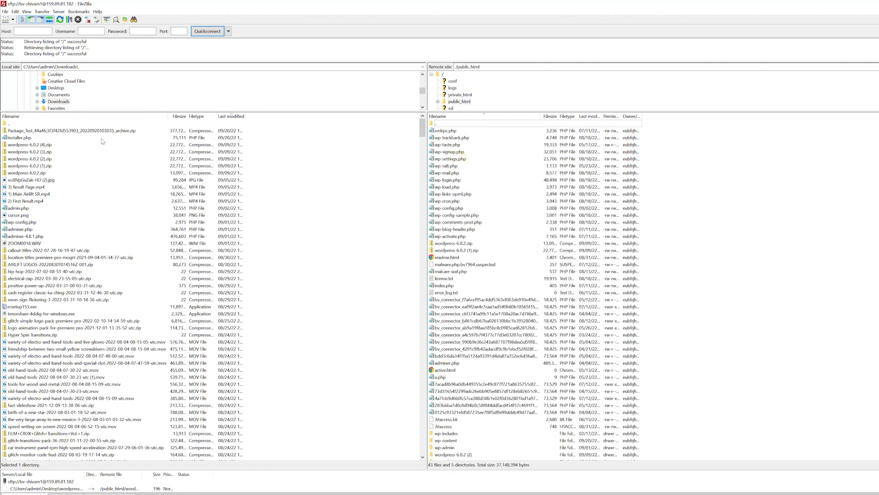
pyautogui.rightClick(45, 138)
pyautogui.click(54, 142)
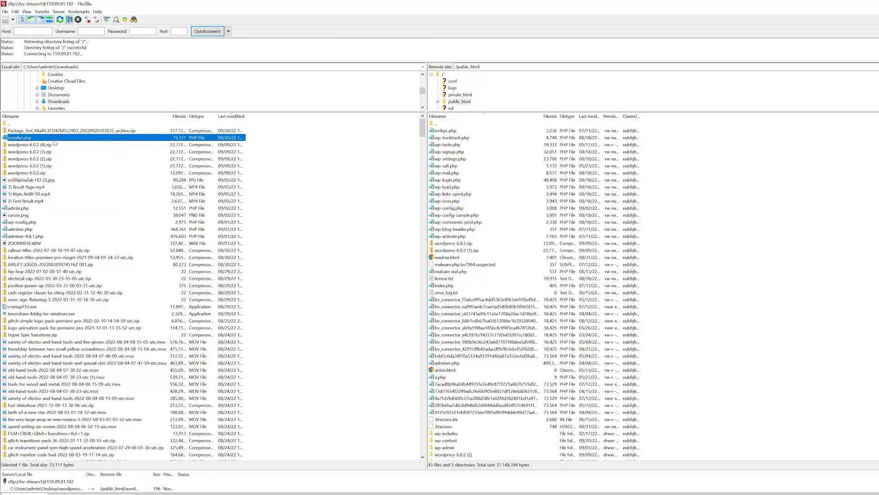
pyautogui.hotkey('ctrl', 'f')
pyautogui.write('unzi')
pyautogui.rightClick(52, 132)
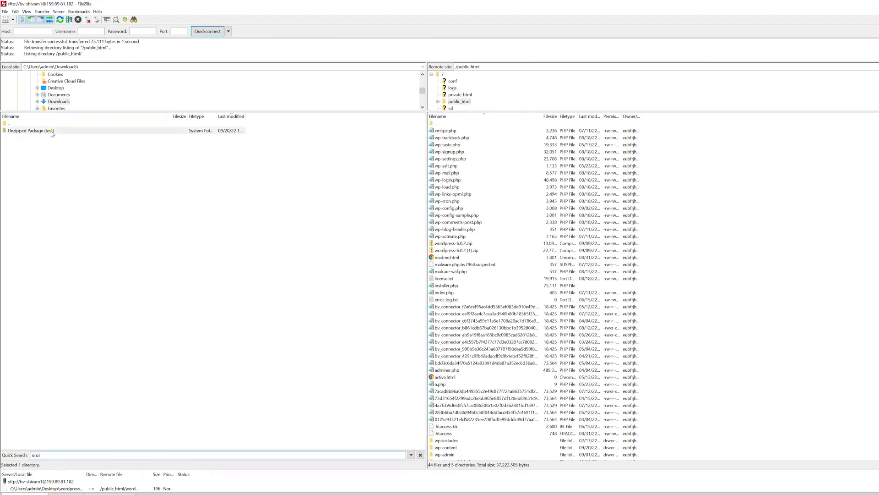
pyautogui.click(80, 138)
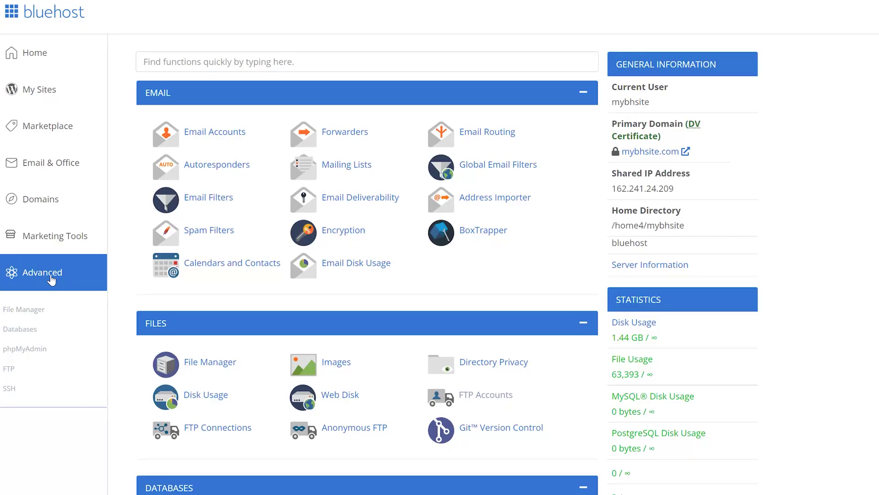
pyautogui.scroll(-4, 56, 283)
pyautogui.click(206, 338)
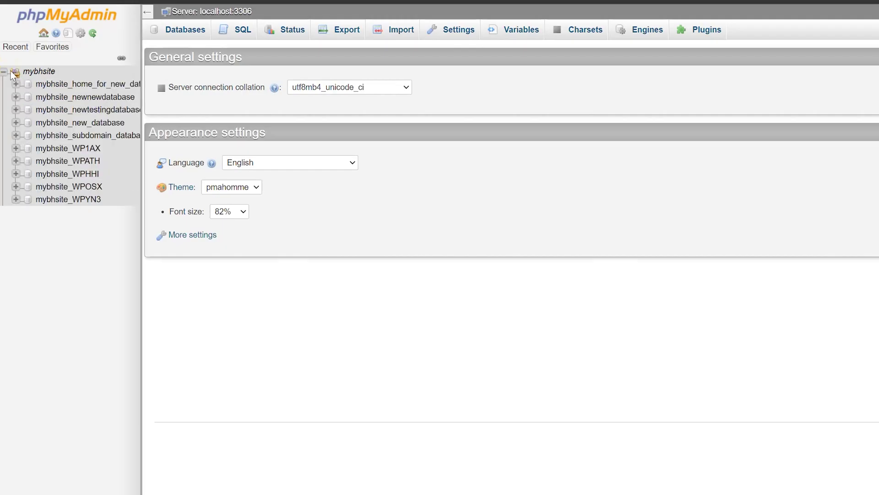
pyautogui.click(61, 136)
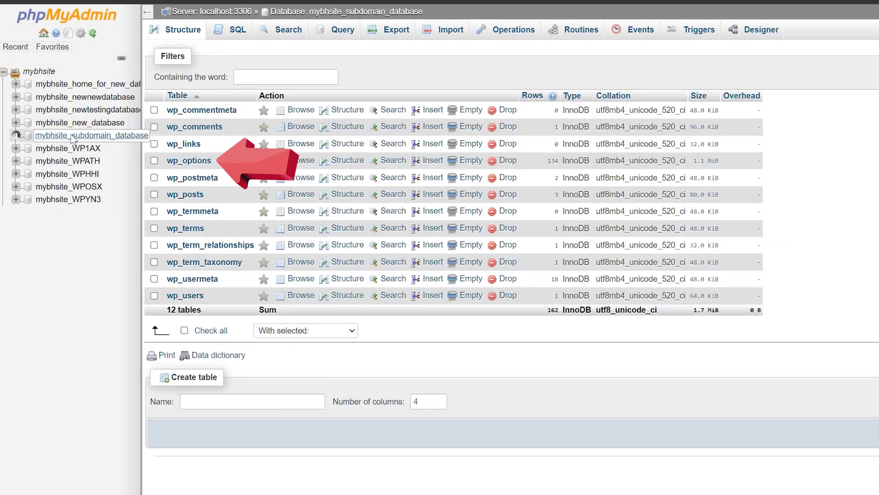
pyautogui.click(193, 161)
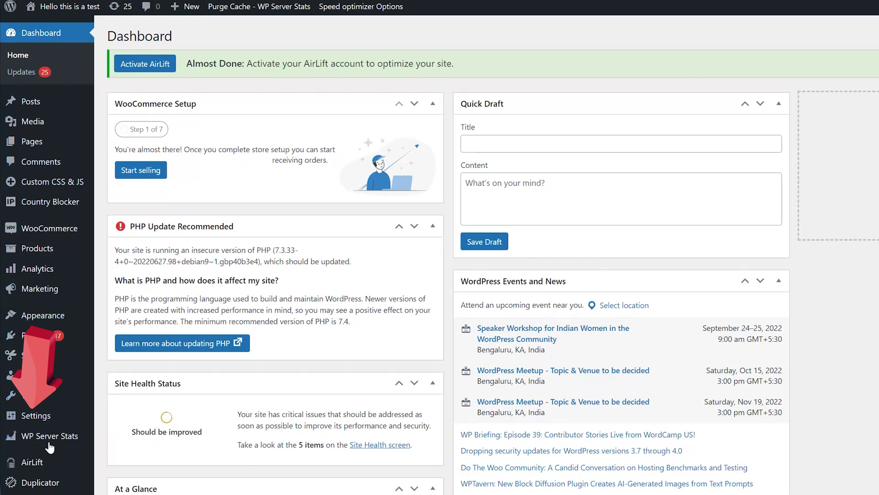
# Open Settings > Permalinks and scroll to the product permalink Custom base /product/.
pyautogui.moveTo(43, 415)
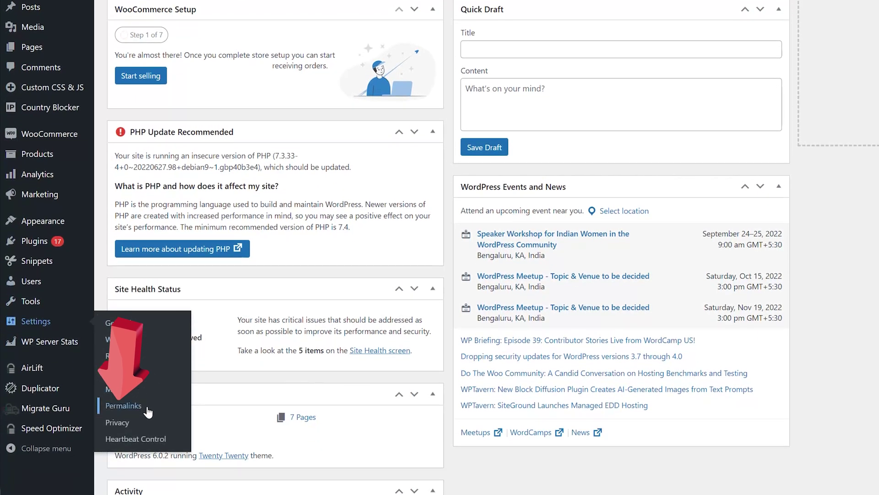
pyautogui.click(123, 406)
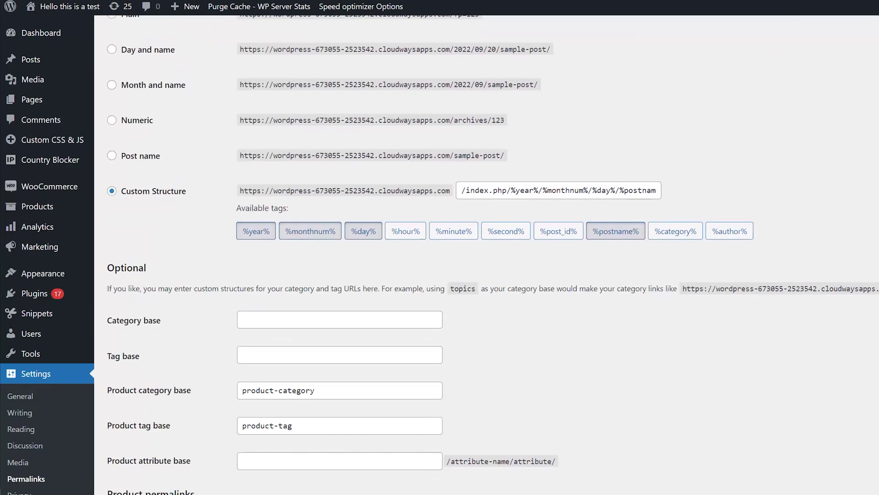
pyautogui.scroll(-4, 152, 454)
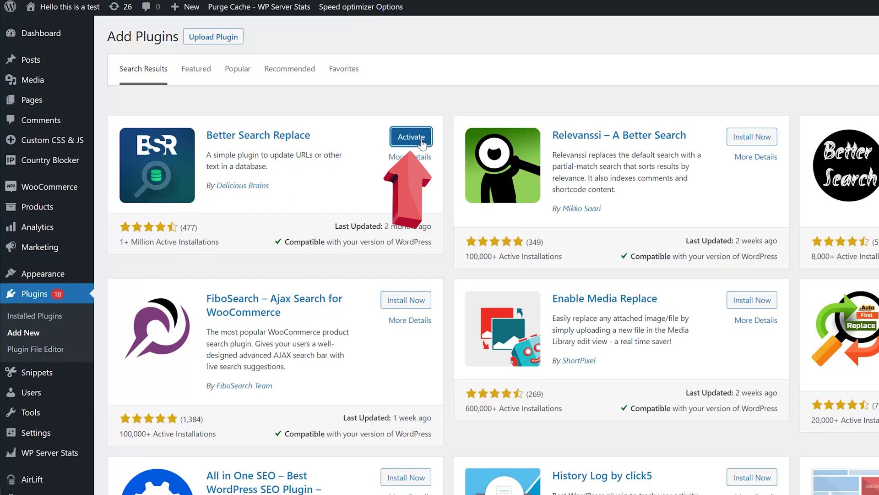
# Activate Better Search Replace and open its page under Tools.
pyautogui.click(411, 136)
pyautogui.moveTo(37, 415)
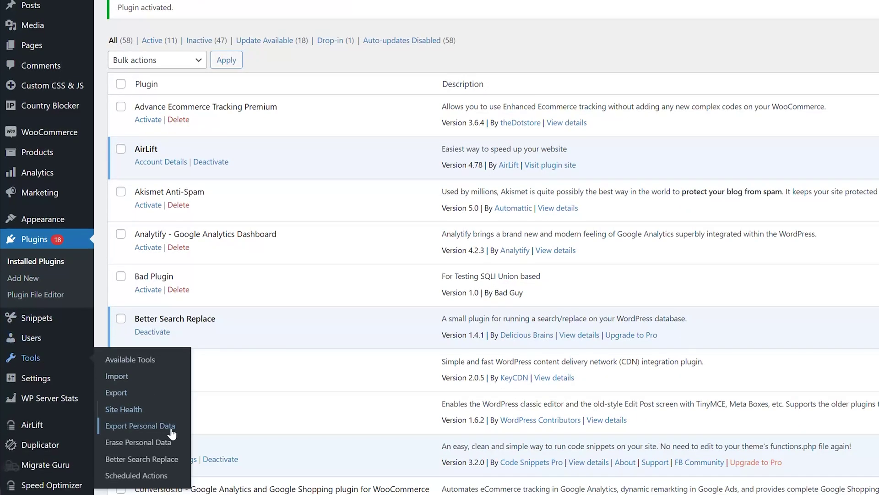
pyautogui.click(174, 463)
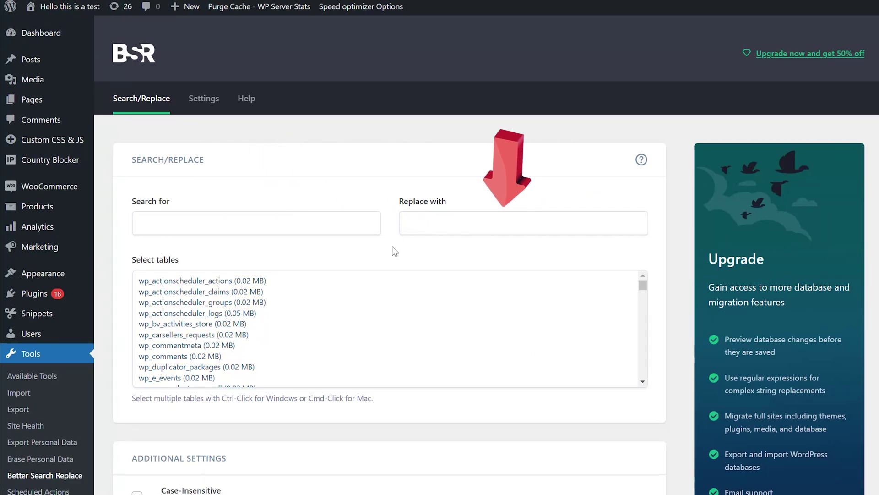
# Select the wp_posts table and turn off Run as dry run.
pyautogui.scroll(-15, 247, 341)
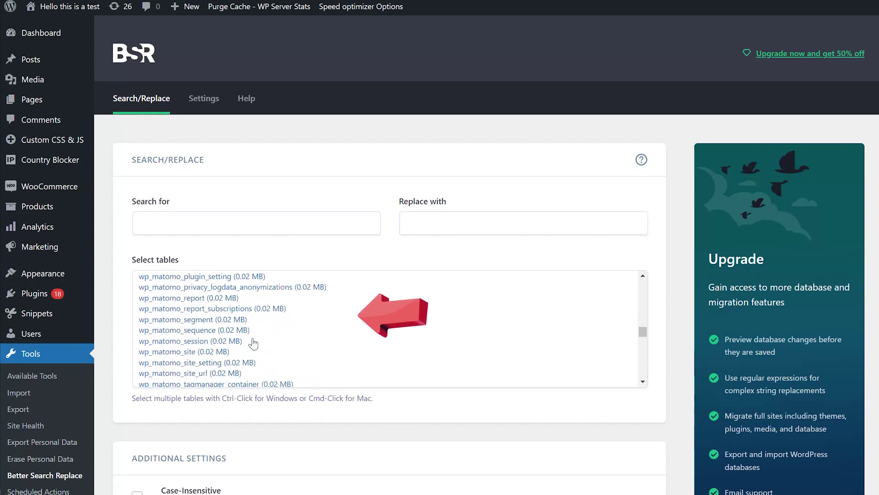
pyautogui.scroll(-6, 252, 344)
pyautogui.scroll(2, 252, 344)
pyautogui.click(200, 310)
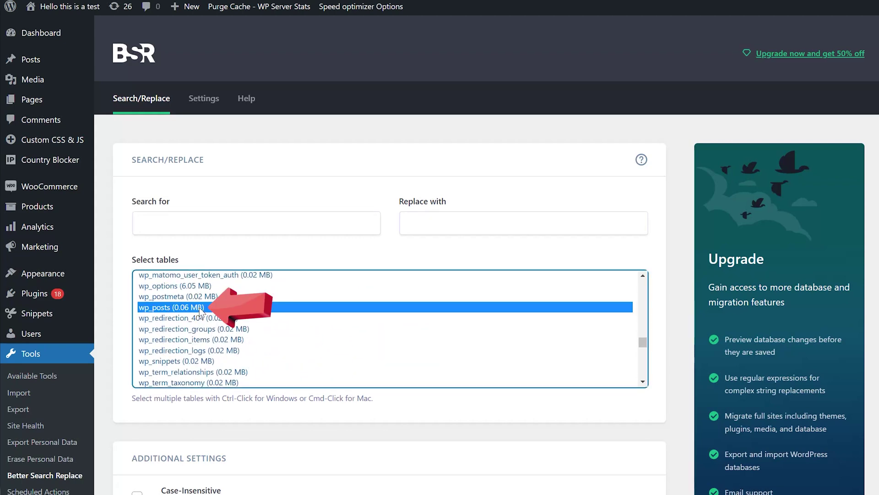
pyautogui.scroll(-5, 168, 418)
pyautogui.click(137, 373)
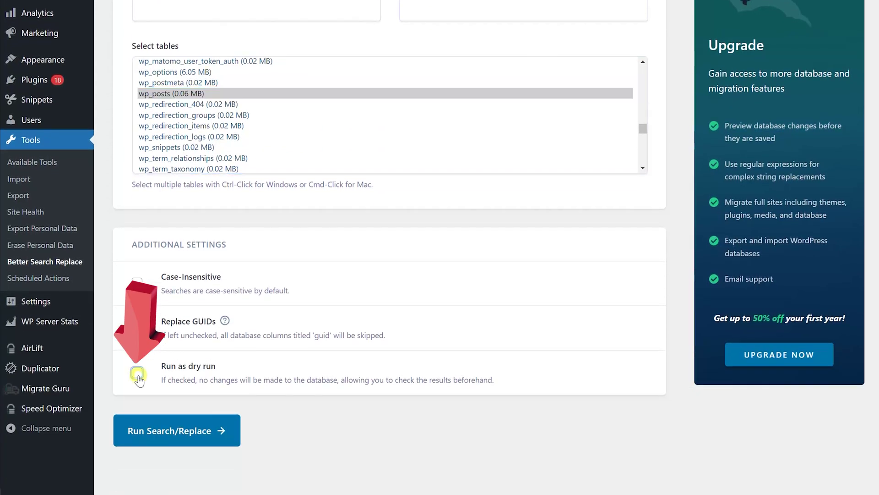